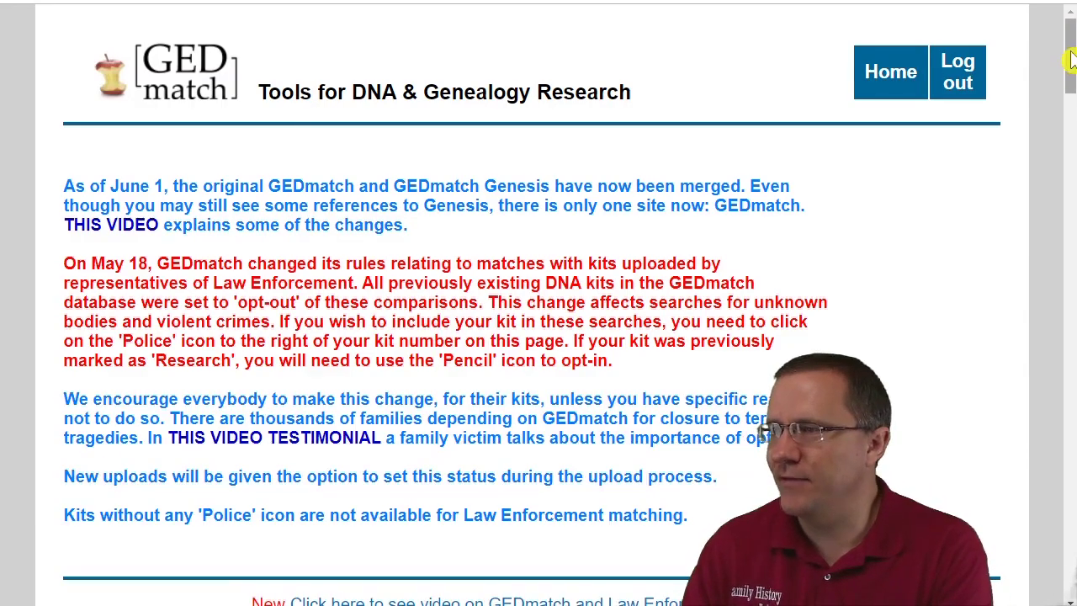
Scroll to the Tier 1 tools and highlight the DNA Applications heading and My Evil Twin.
drag(1070, 59, 1066, 168)
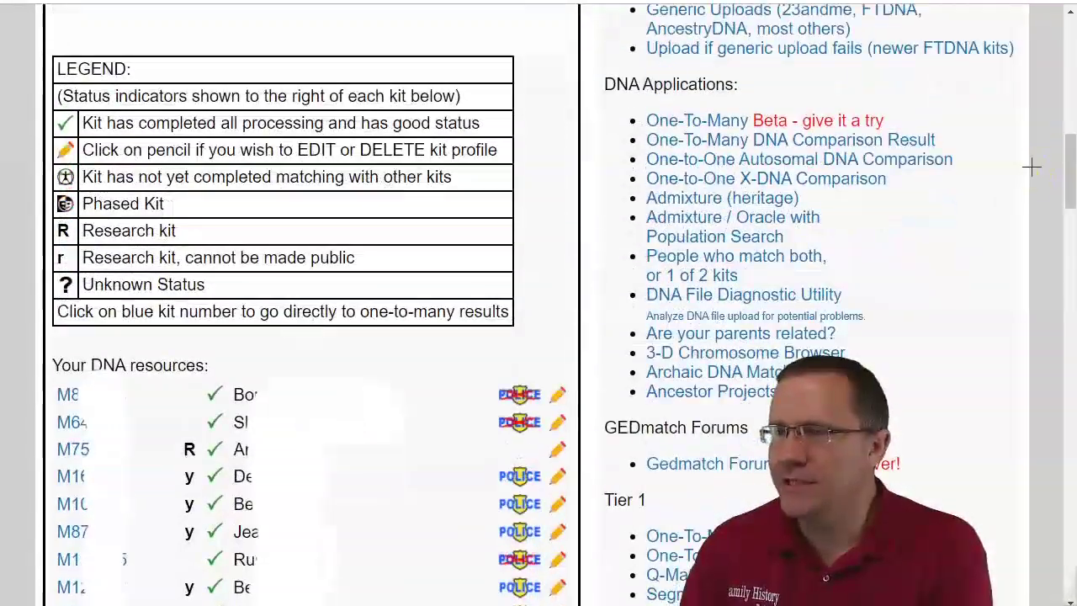
drag(605, 103, 744, 99)
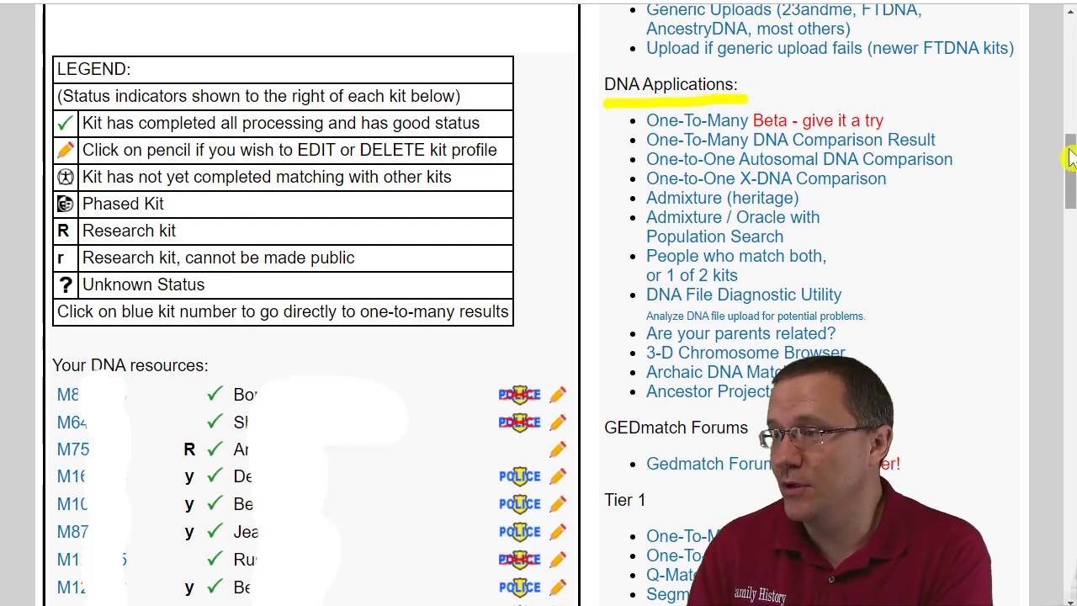
drag(1068, 156, 1042, 212)
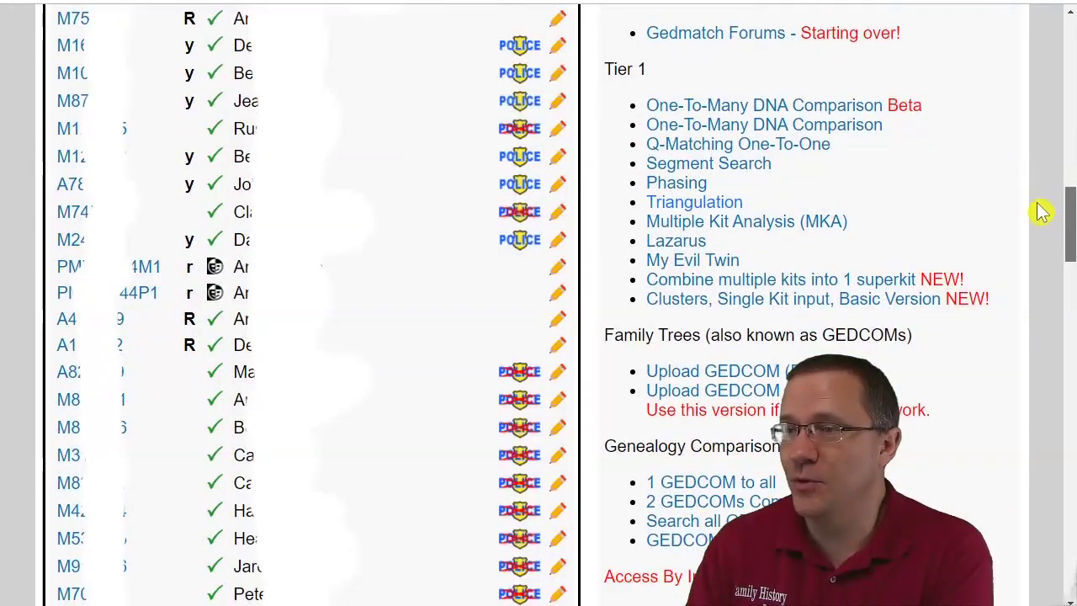
drag(605, 85, 660, 82)
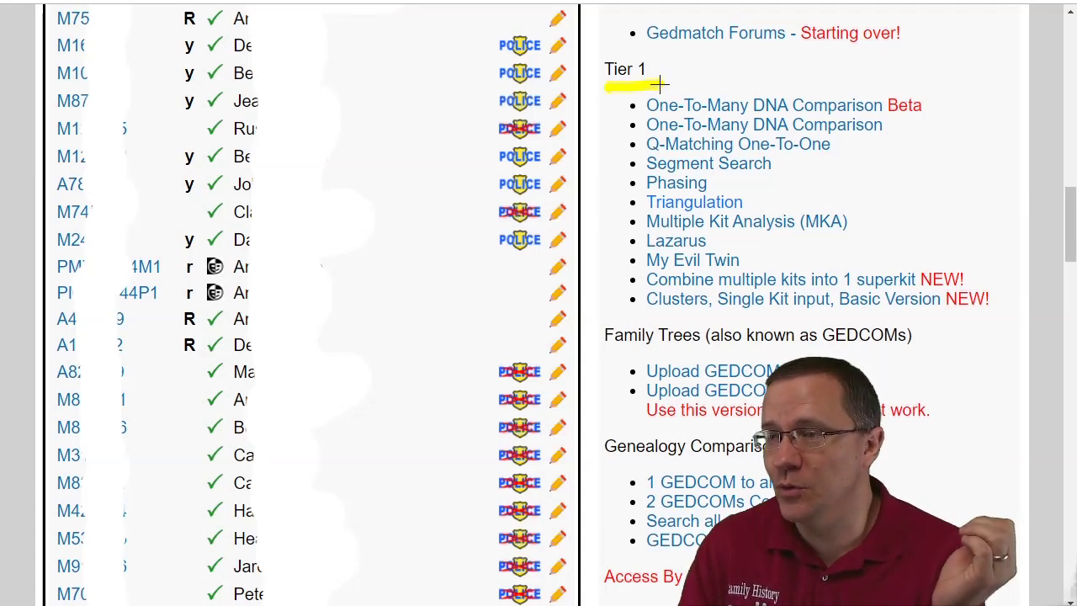
drag(747, 260, 814, 261)
drag(631, 262, 579, 261)
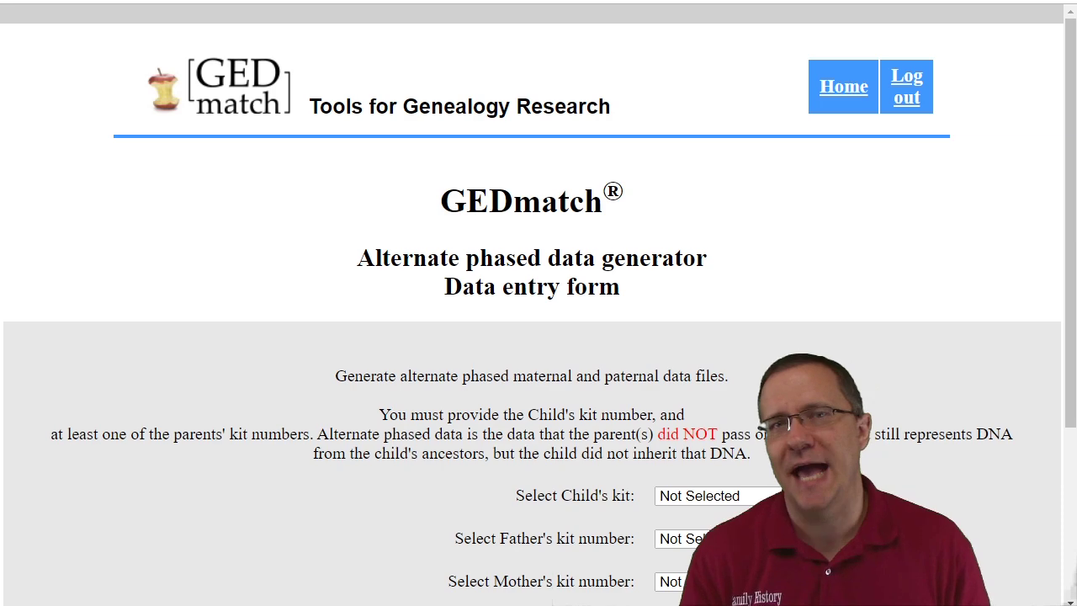
Highlight the father's and mother's kit fields on the alternate phased data generator form.
drag(1069, 87, 1051, 241)
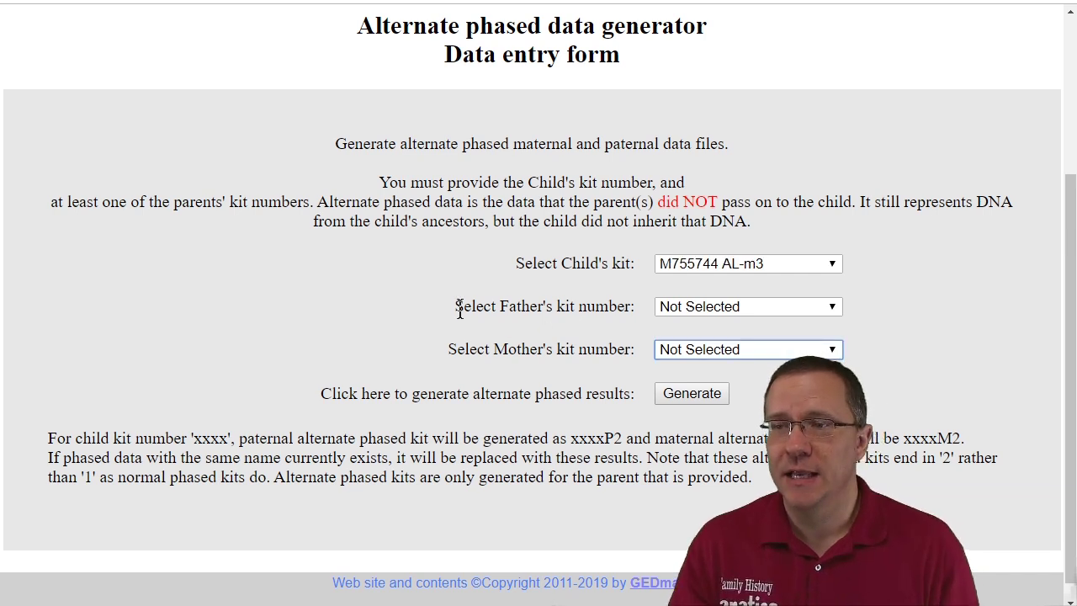
drag(454, 306, 628, 309)
drag(457, 349, 594, 354)
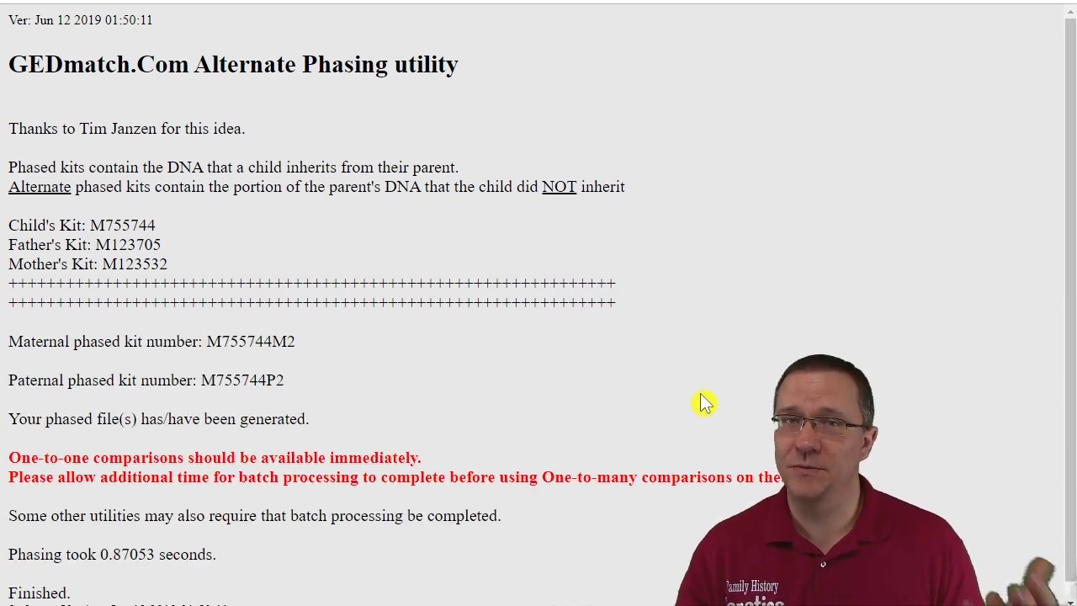
Highlight the new maternal M2 and paternal P2 kit numbers and the one-to-one availability note.
drag(1061, 84, 1068, 100)
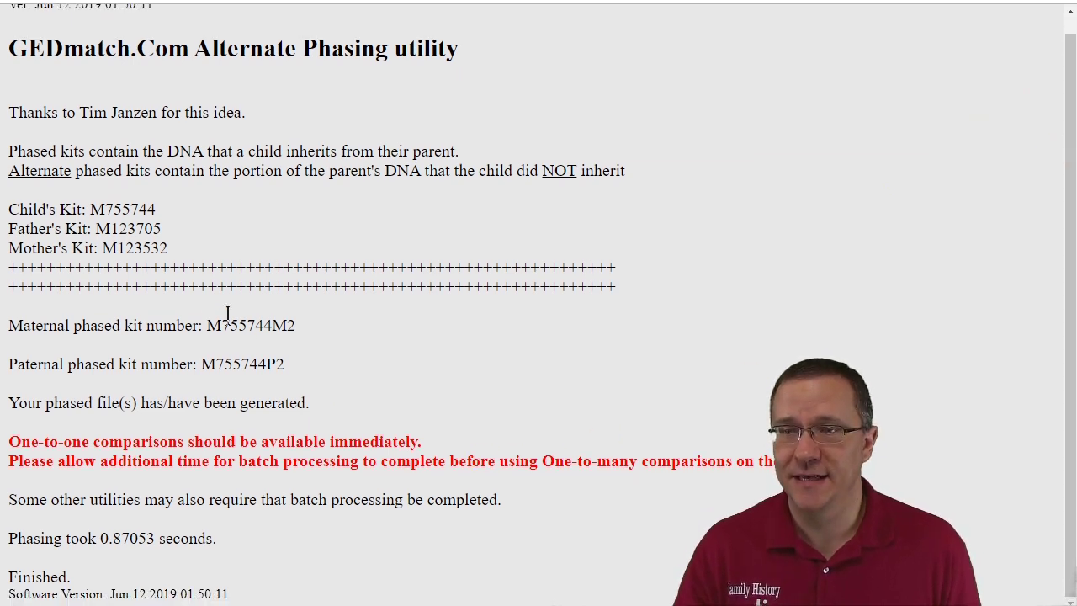
drag(204, 325, 309, 325)
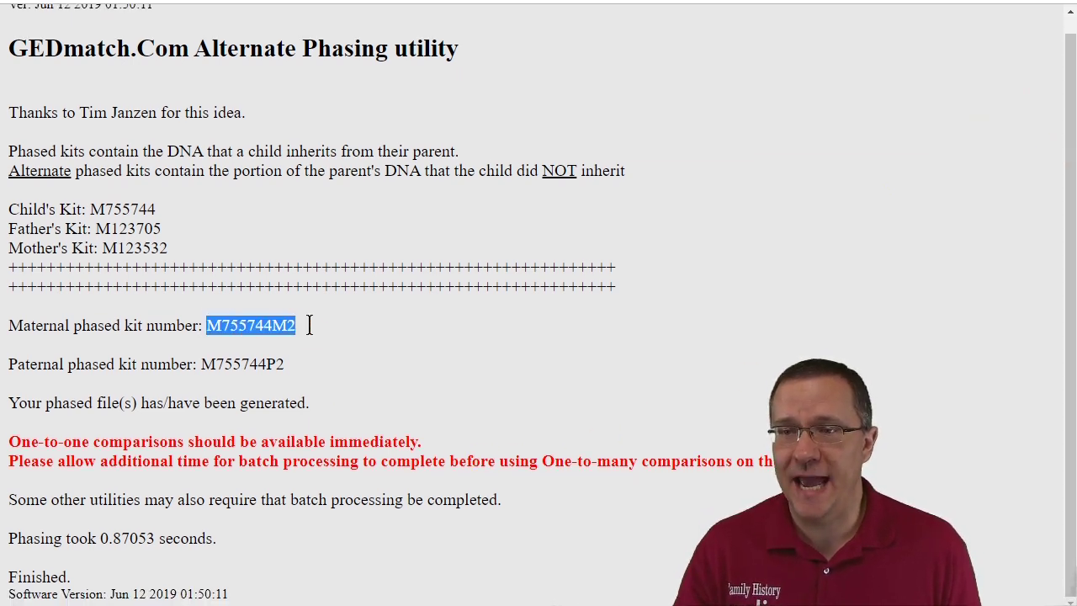
click(204, 368)
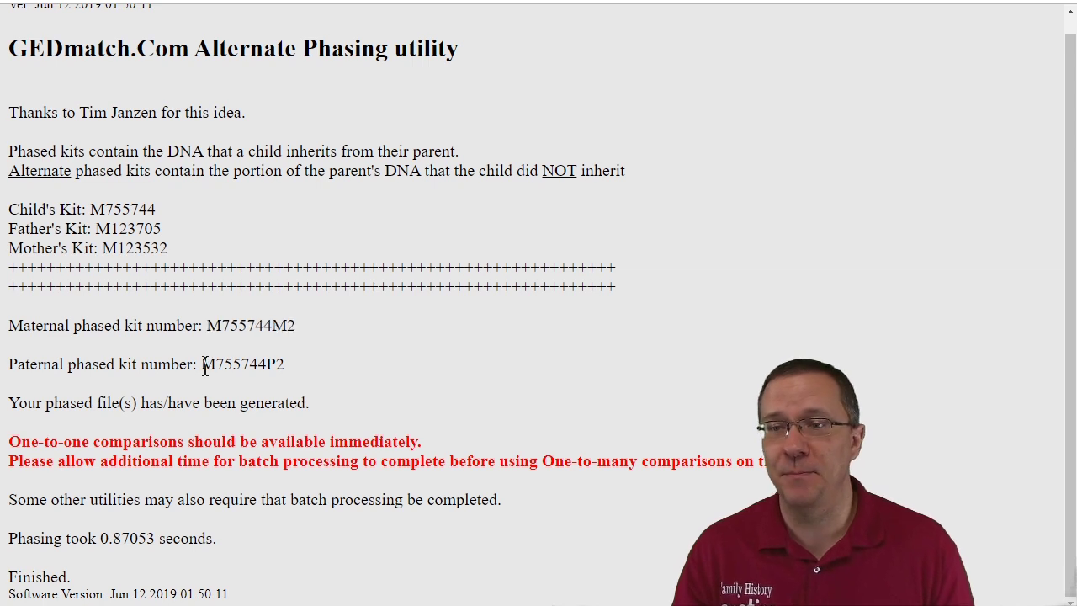
drag(203, 368, 293, 365)
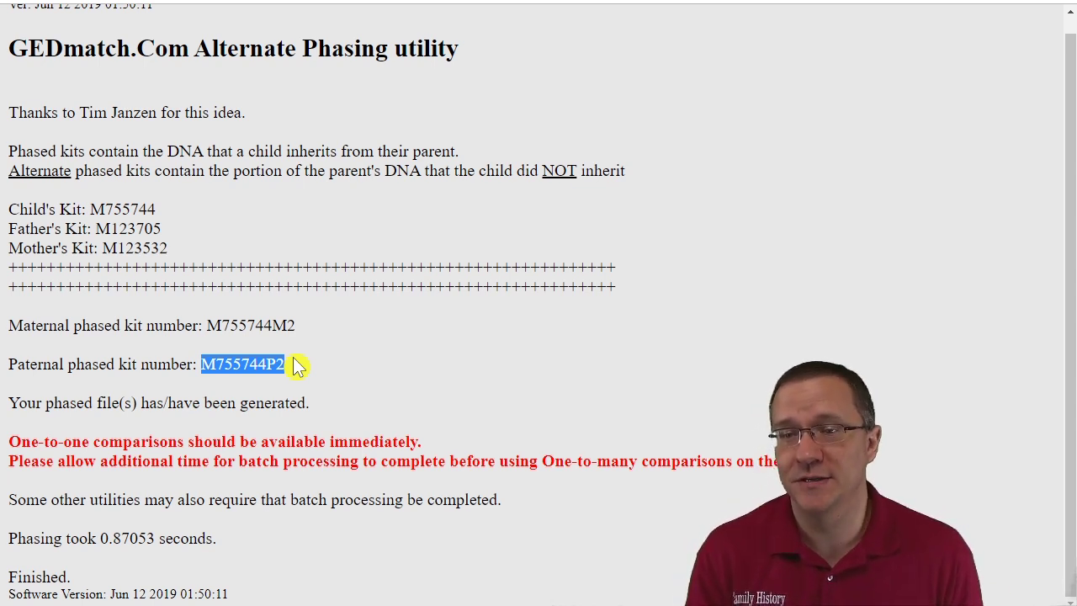
drag(422, 441, 34, 448)
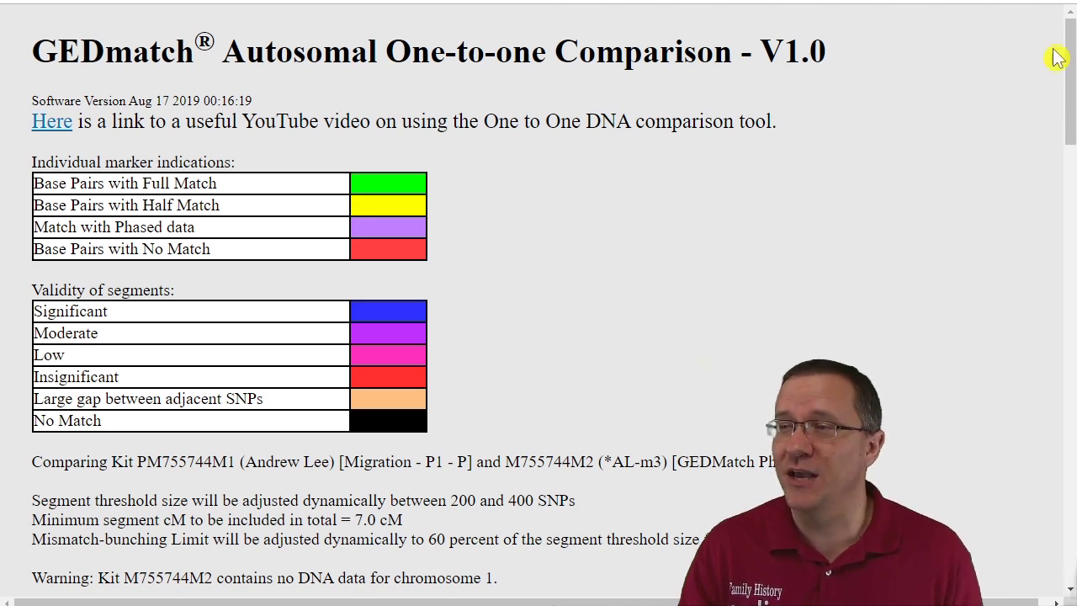
Confirm the M1 versus M2 comparison finds no shared DNA segments across 374167 SNPs.
scroll(1065, 49, down, 1)
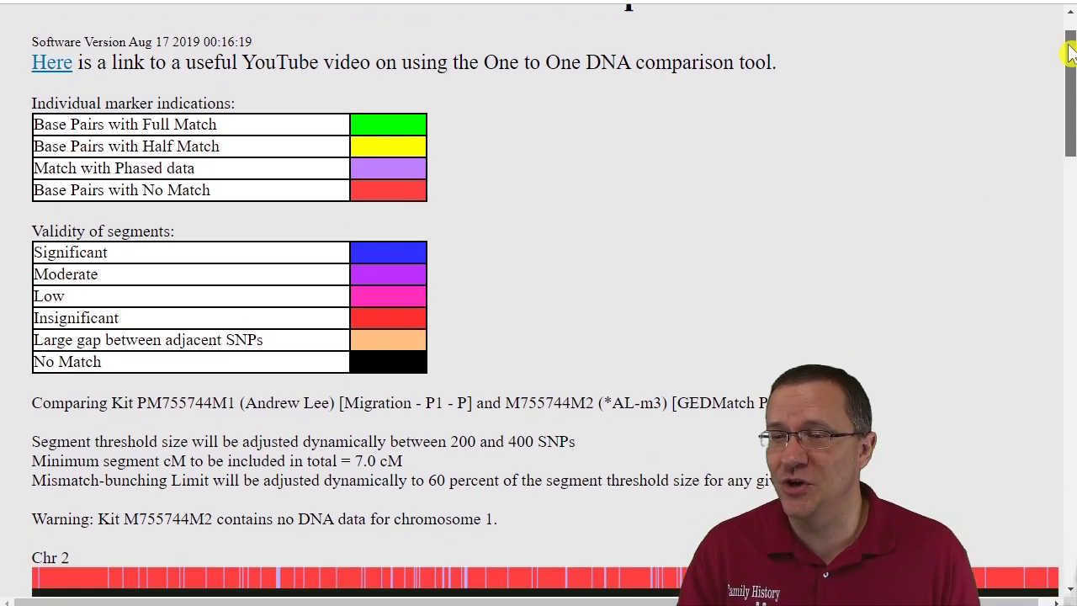
drag(1068, 52, 1035, 221)
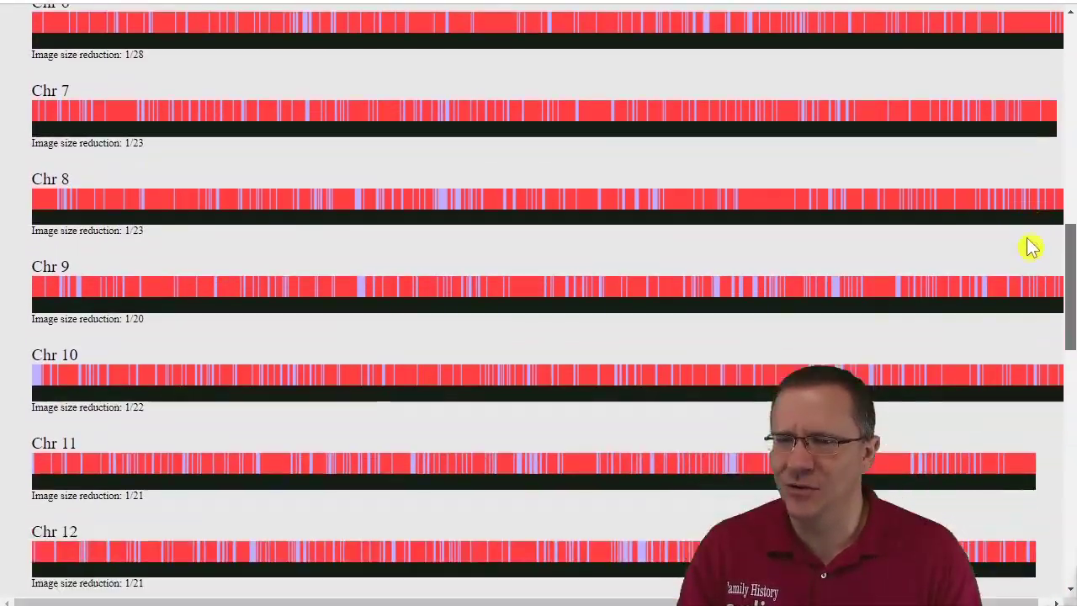
scroll(1031, 247, down, 6)
scroll(1020, 356, down, 7)
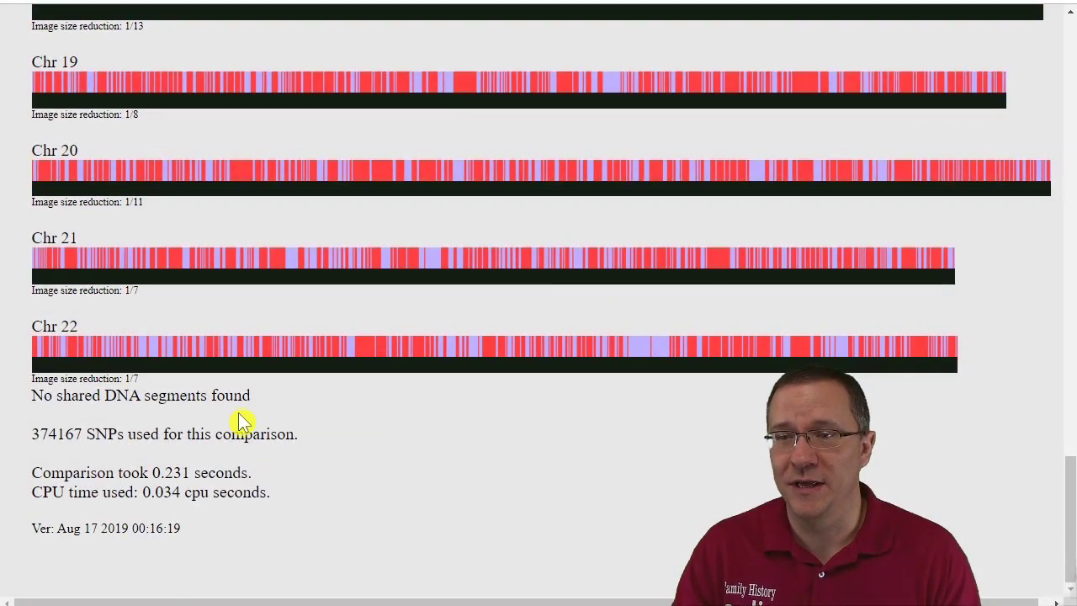
drag(266, 401, 29, 409)
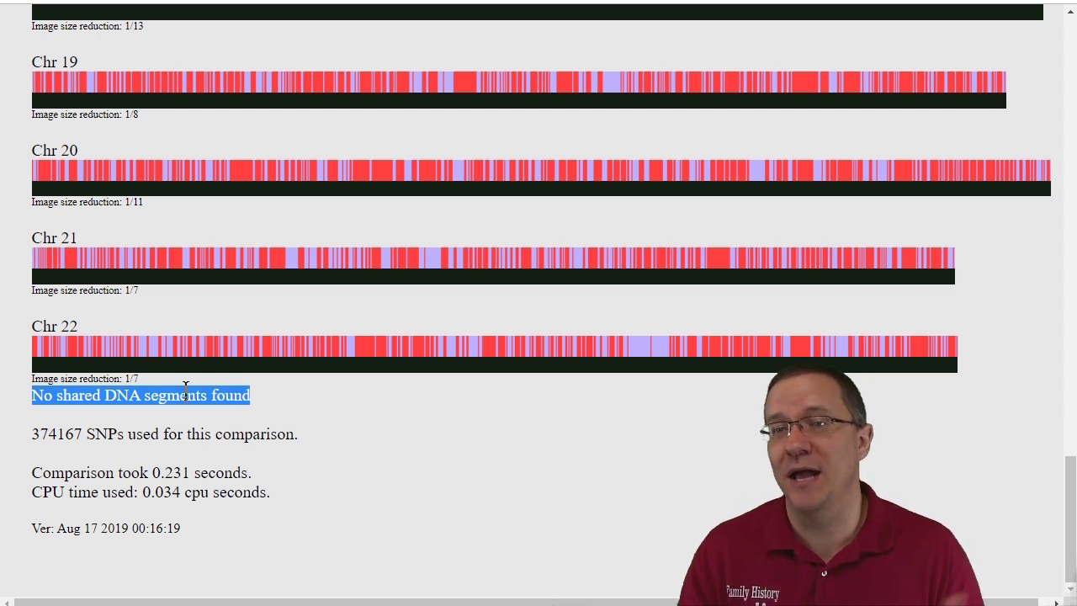
key(Home)
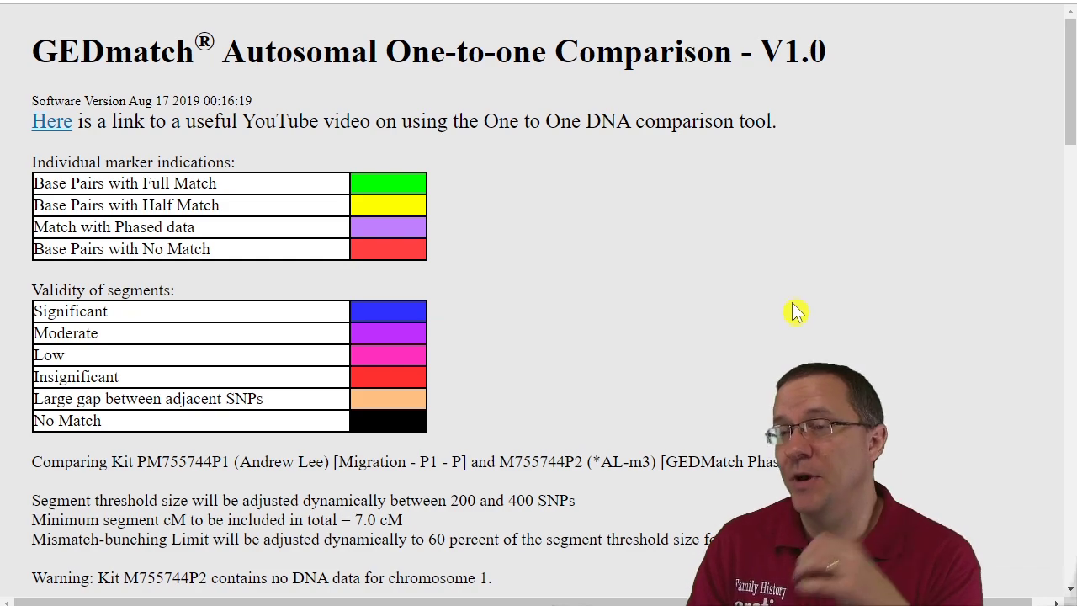
Scroll through the P1 versus P2 one-to-one comparison results.
scroll(794, 310, down, 17)
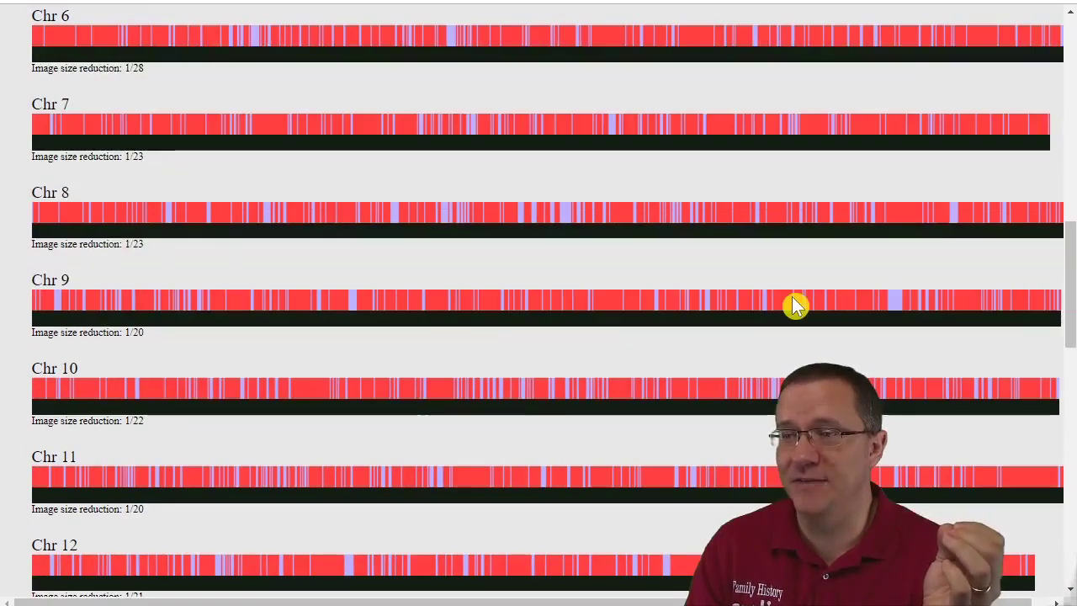
scroll(795, 307, down, 7)
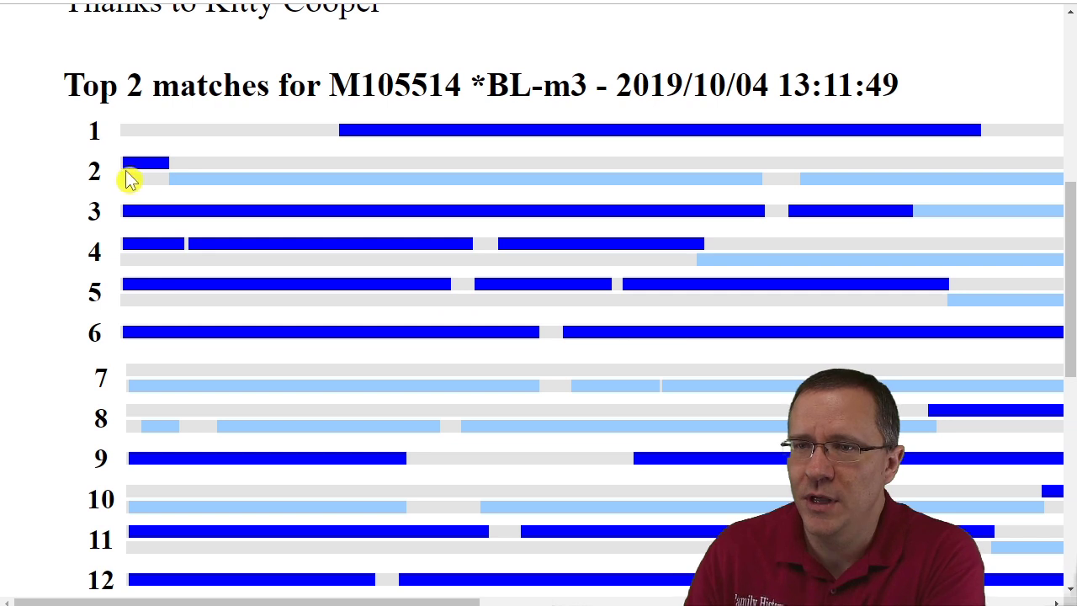
Read the match details of the segment bars in the Top 2 matches chromosome chart.
mouse_move(156, 166)
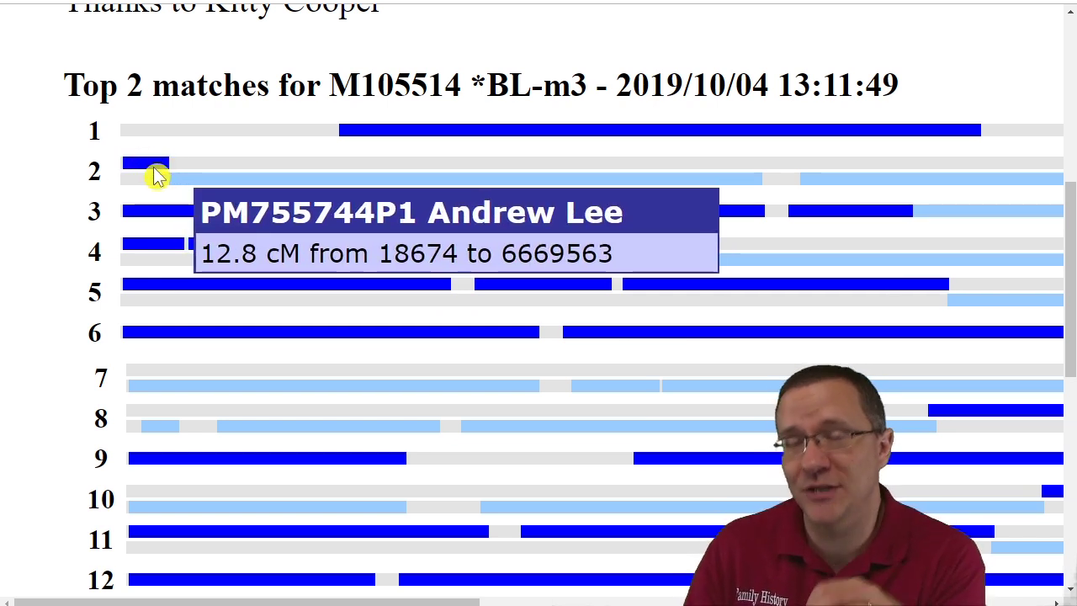
mouse_move(192, 189)
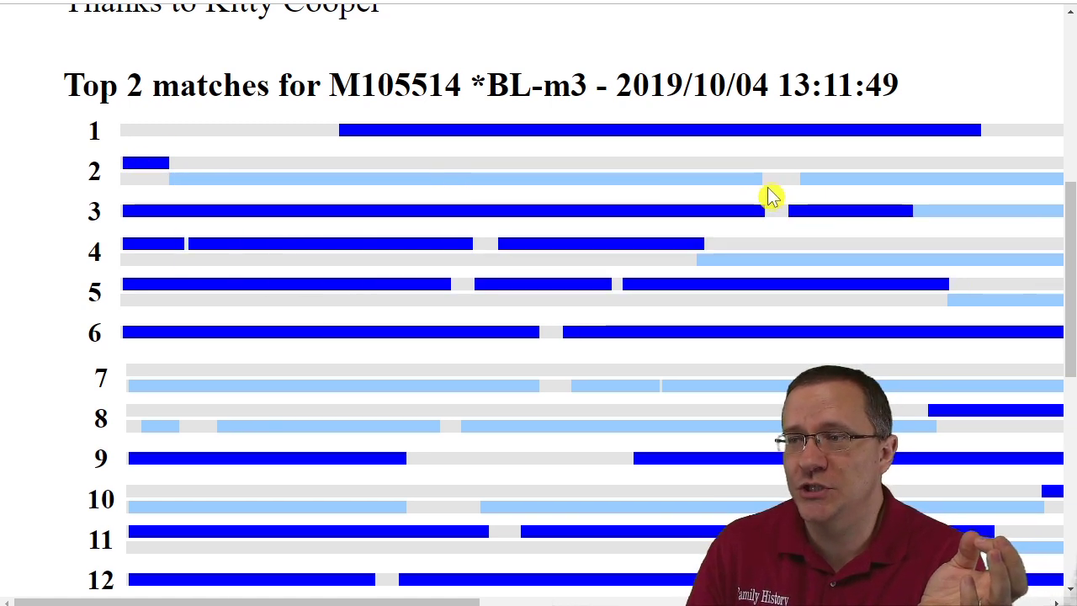
mouse_move(433, 190)
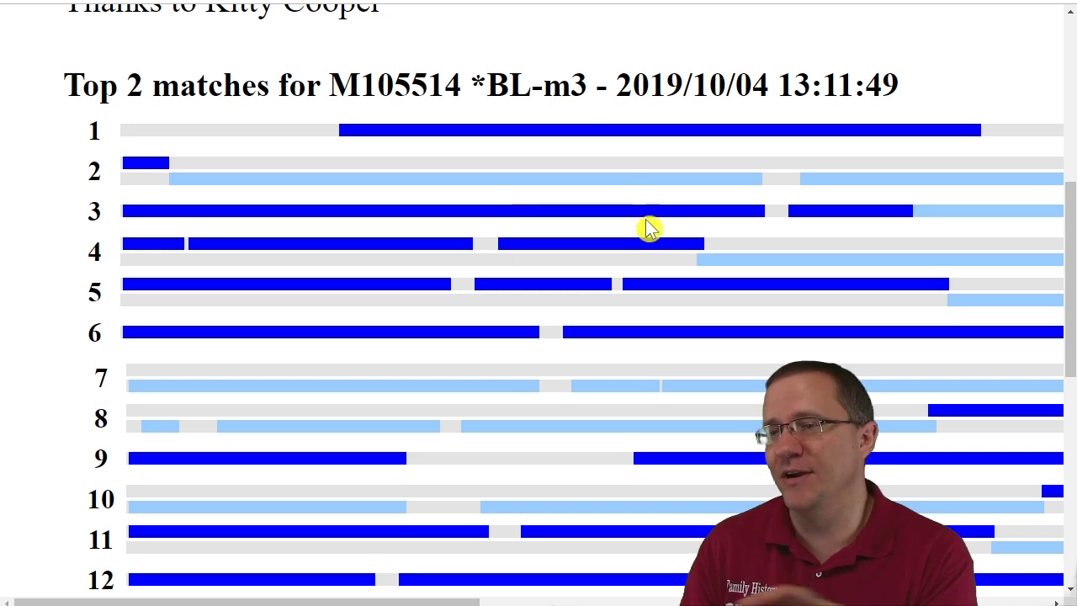
mouse_move(755, 293)
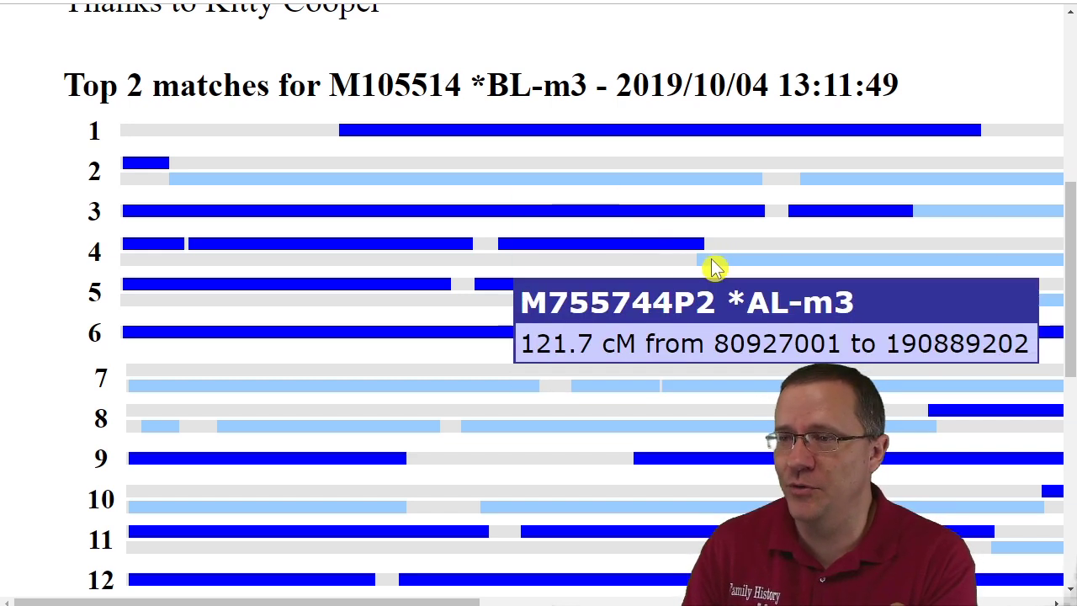
mouse_move(712, 263)
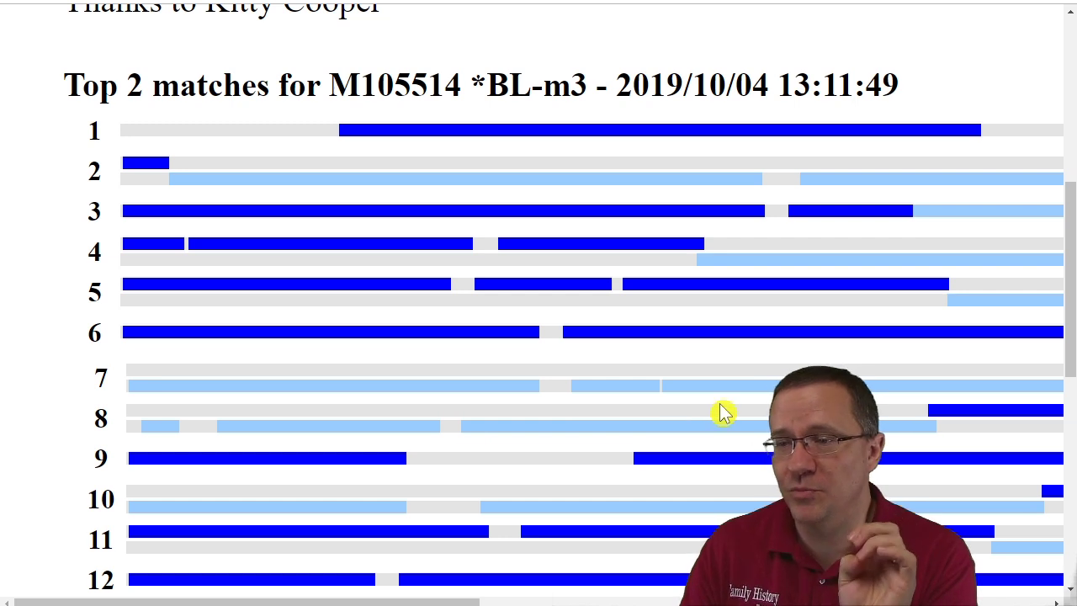
mouse_move(402, 509)
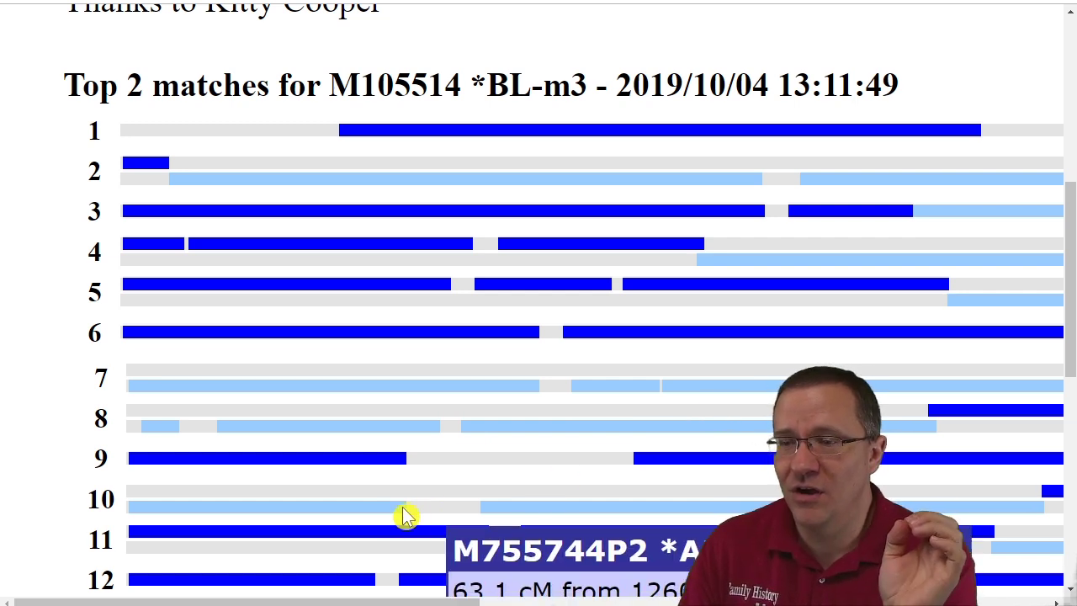
mouse_move(1039, 517)
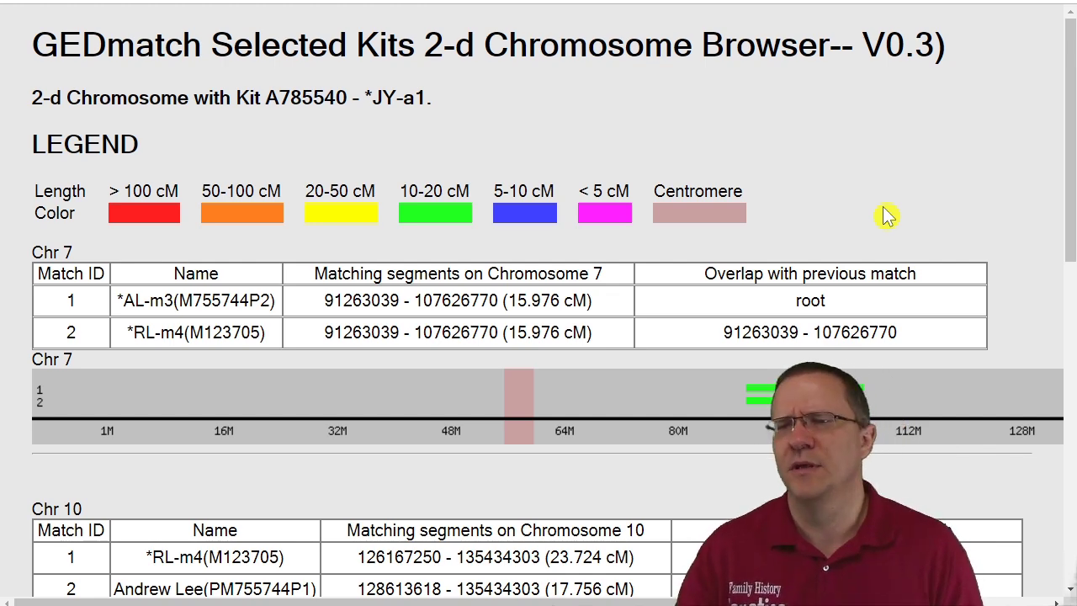
scroll(1066, 118, down, 3)
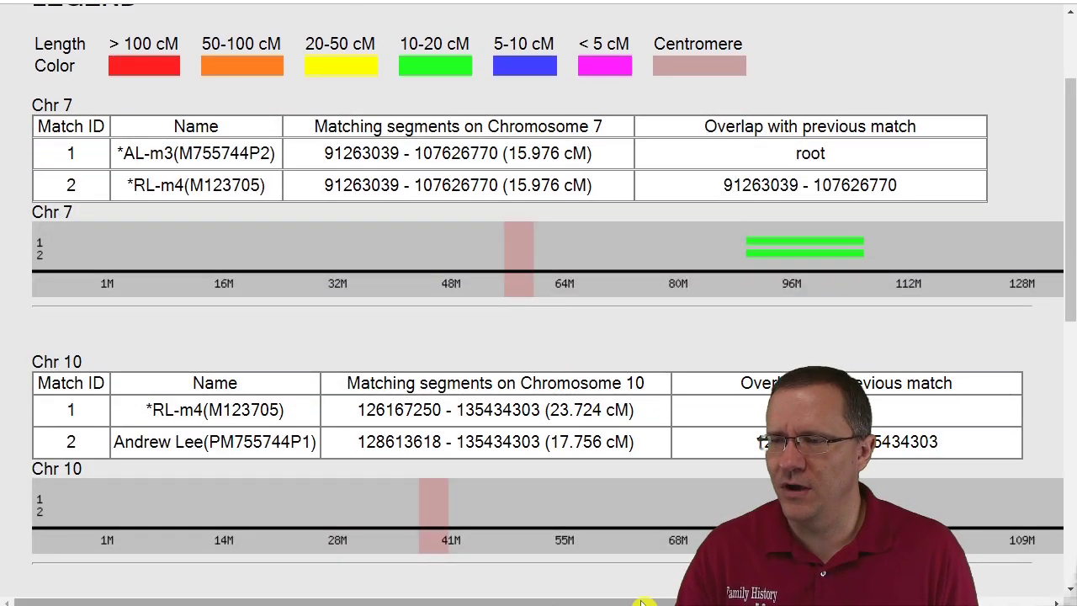
drag(641, 602, 826, 602)
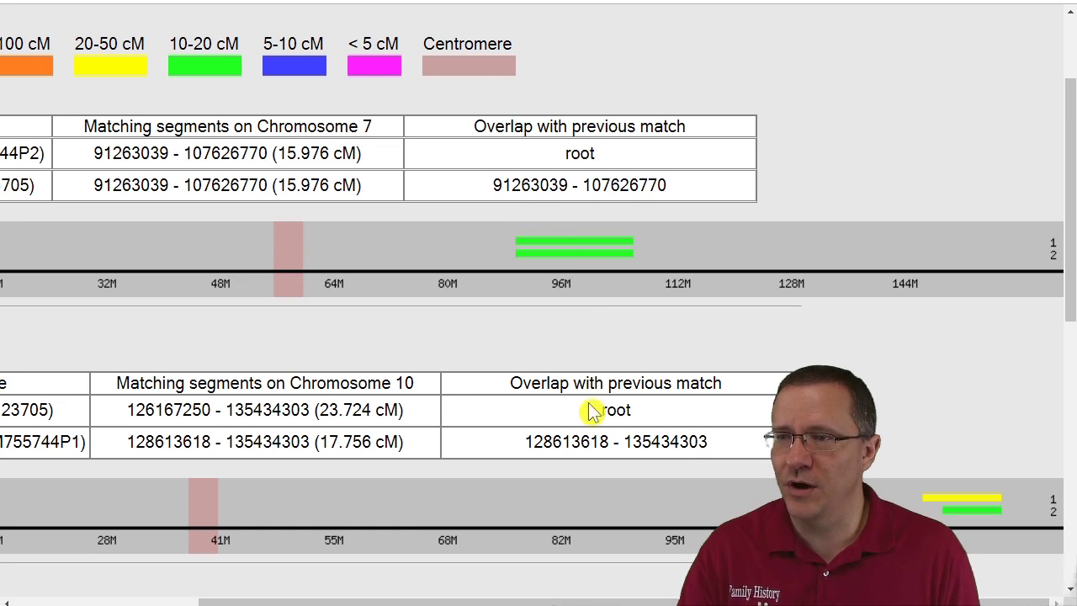
drag(595, 603, 405, 601)
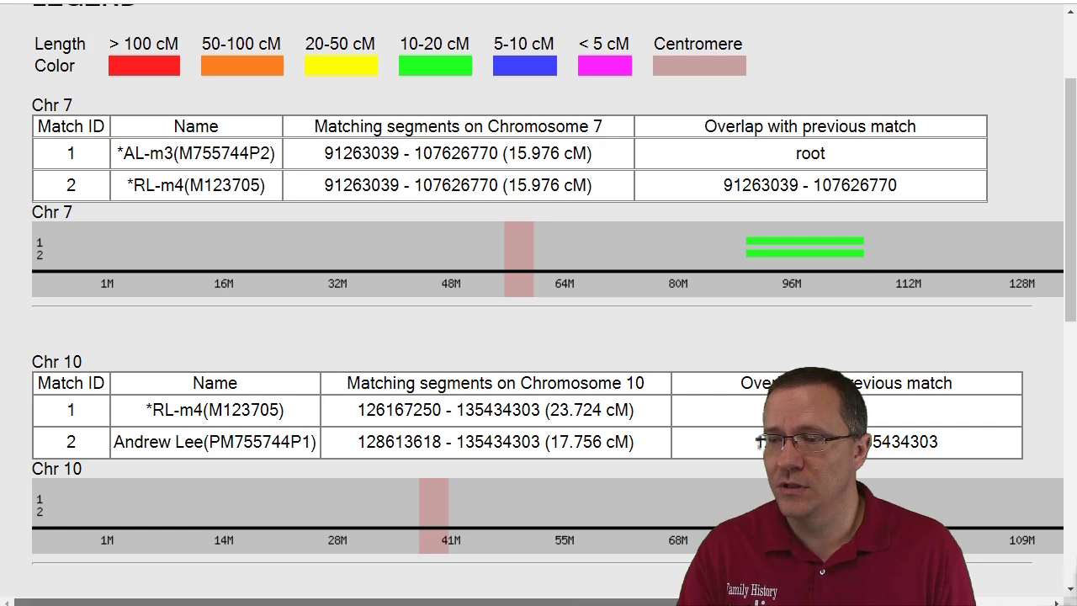
scroll(757, 488, right, 1)
scroll(757, 488, down, 5)
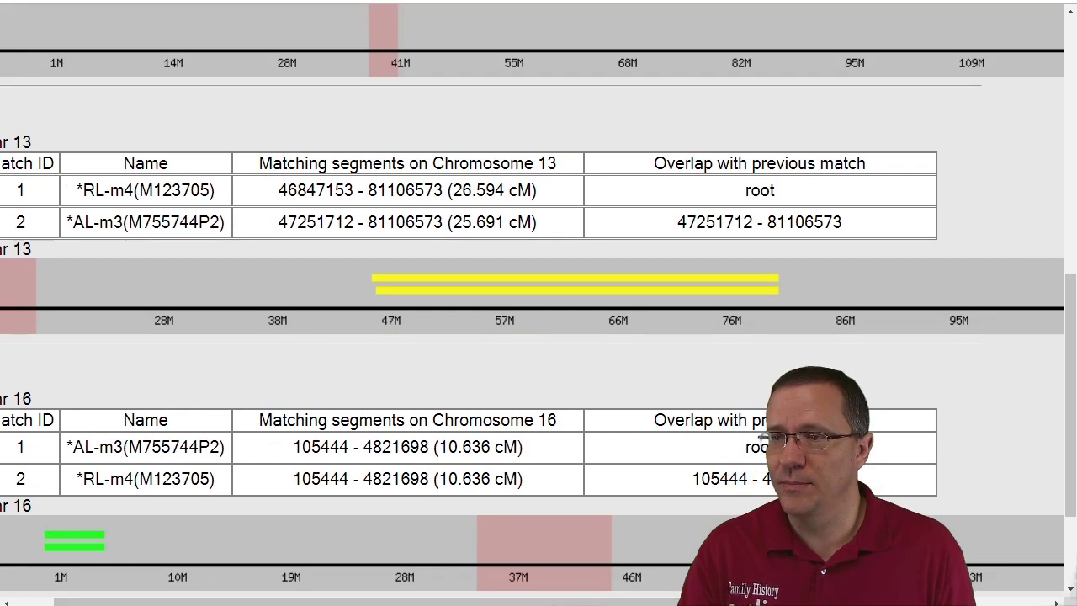
drag(1071, 333, 1072, 248)
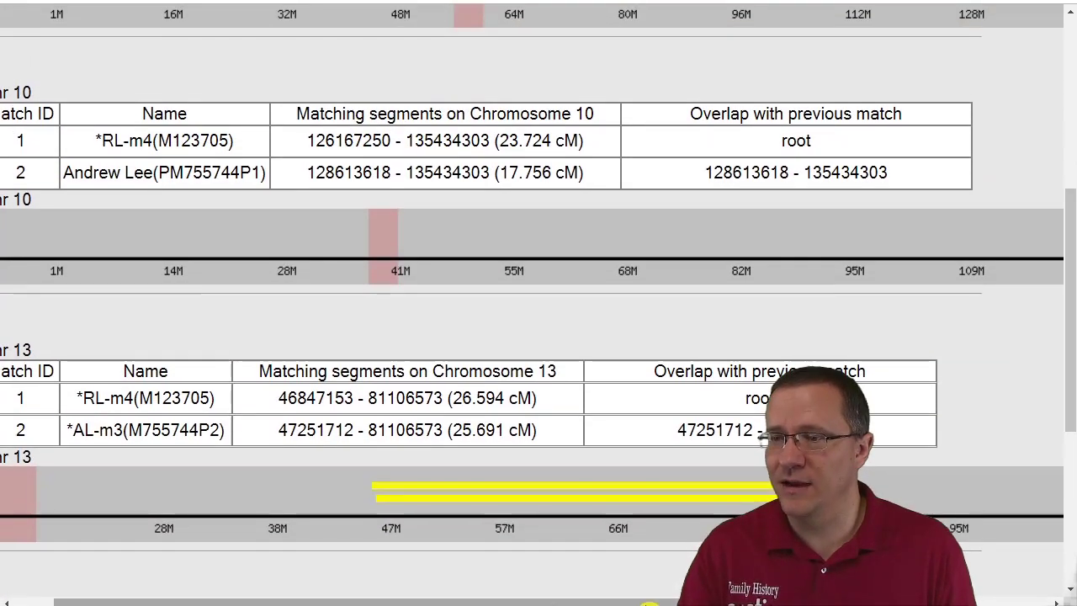
scroll(532, 303, left, 1)
scroll(531, 303, right, 2)
scroll(532, 303, right, 3)
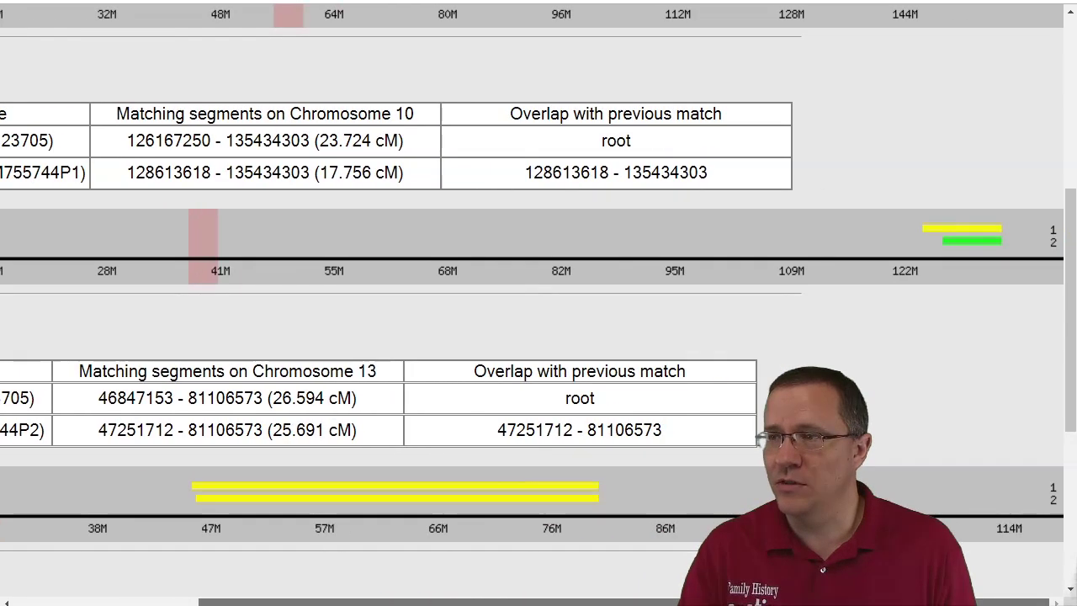
scroll(505, 572, left, 5)
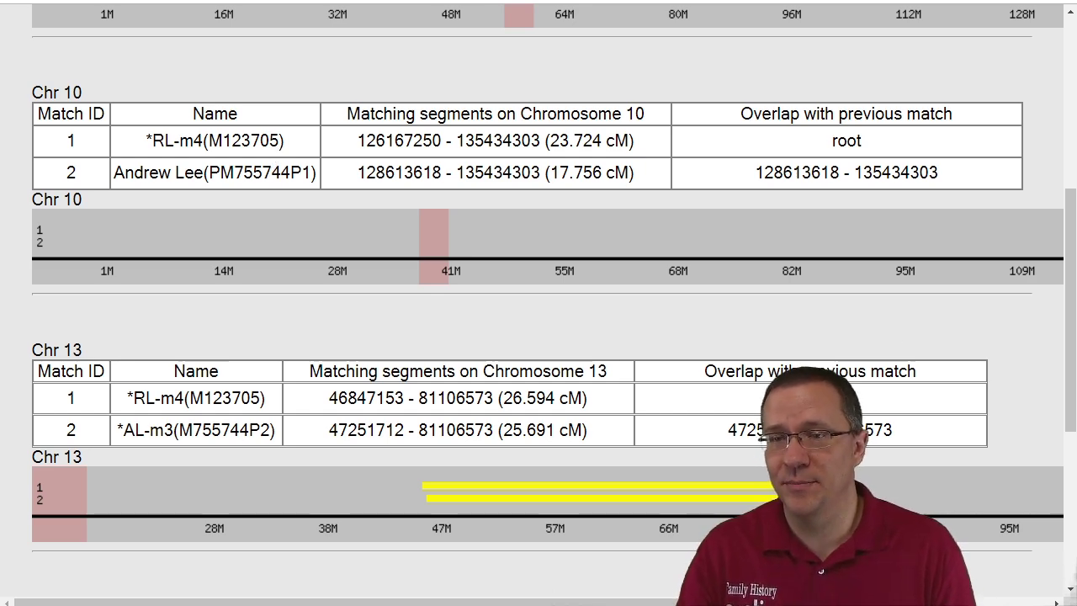
drag(1064, 281, 1051, 370)
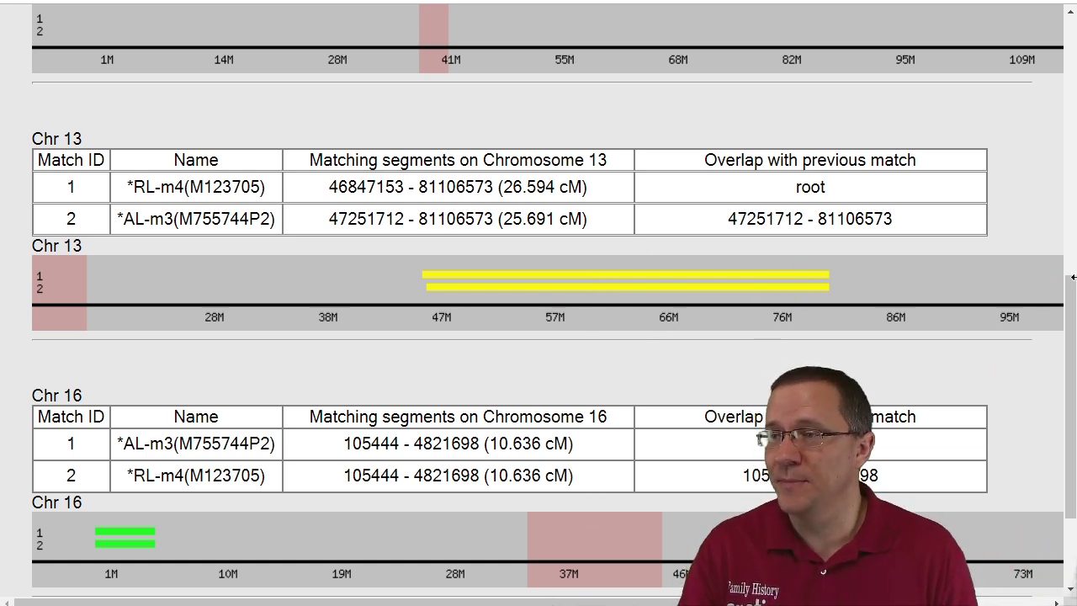
drag(1073, 276, 1067, 349)
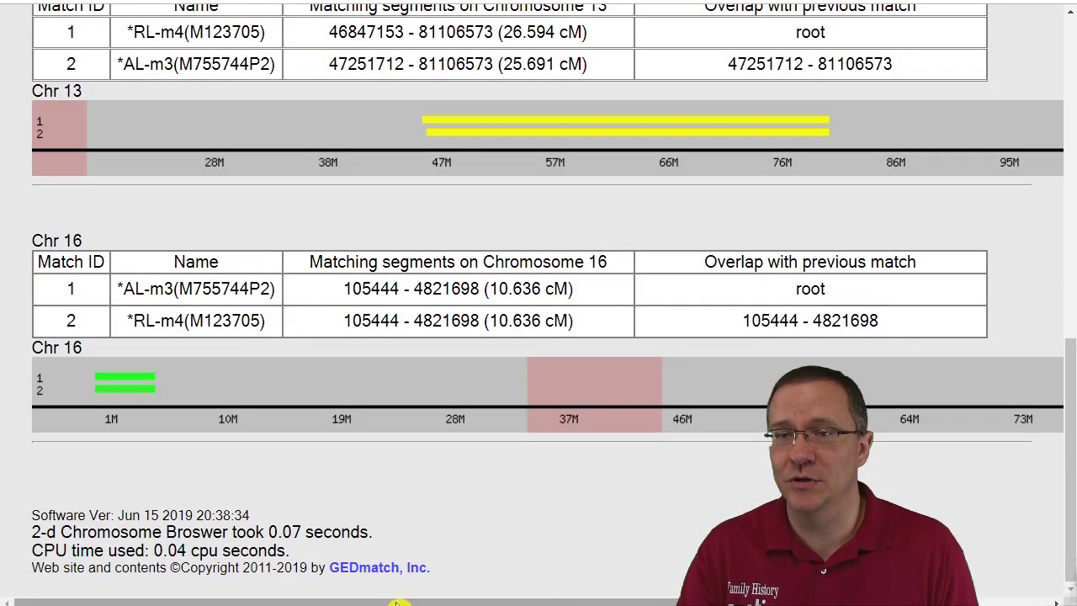
mouse_move(395, 603)
mouse_down()
mouse_move(536, 604)
mouse_move(397, 604)
mouse_up()
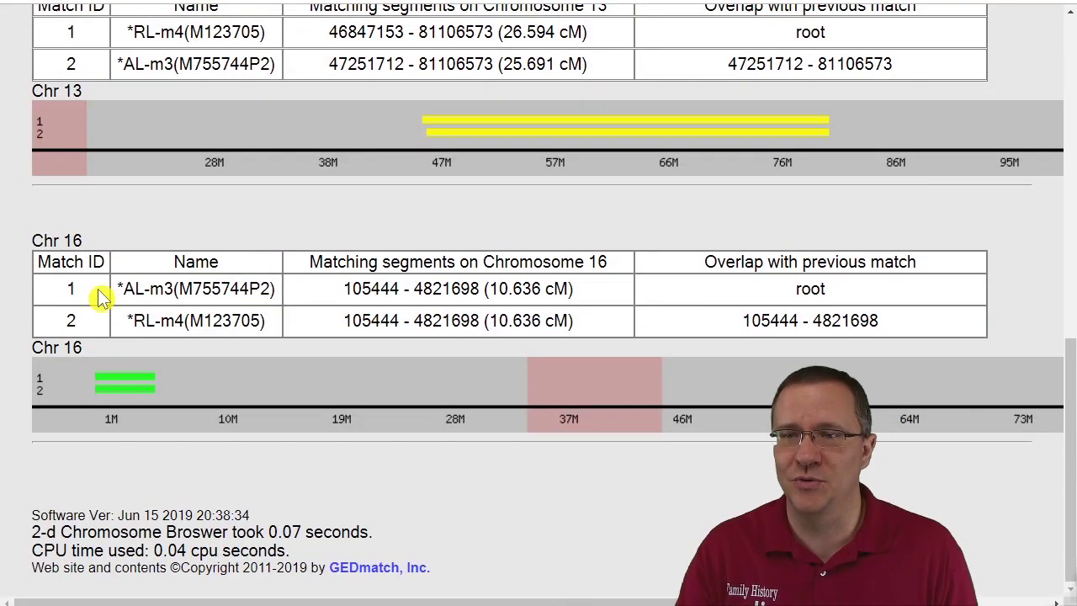